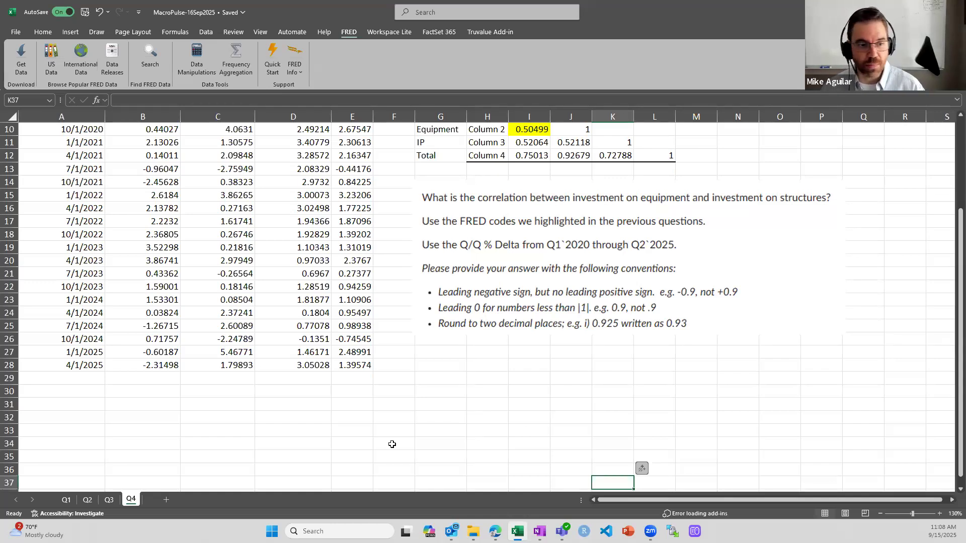
Review the FRED series codes, percent-change units and quarterly frequency in the header rows of the Q3 sheet.
{"action": "left_click", "coordinate": [108, 500]}
{"action": "left_click_drag", "start_coordinate": [90, 135], "coordinate": [378, 192]}
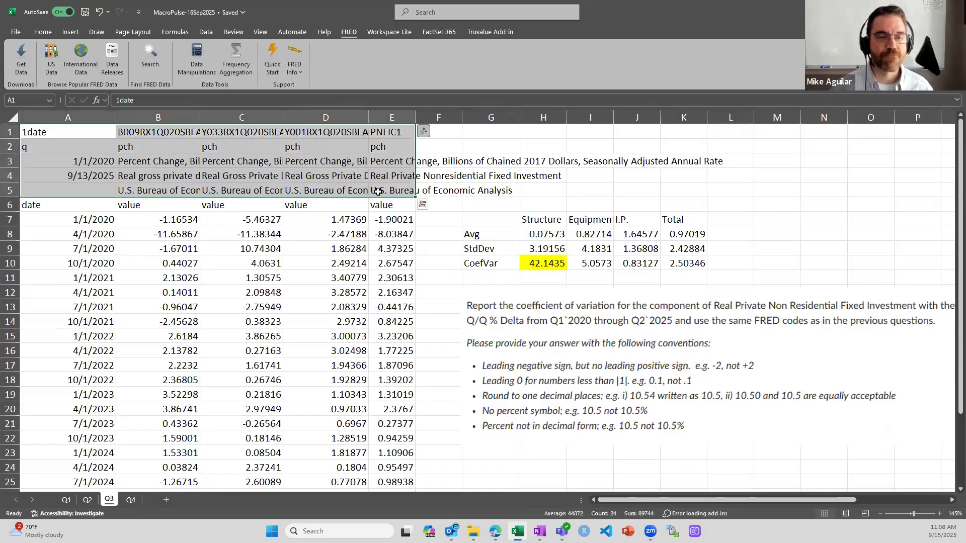
{"action": "left_click", "coordinate": [179, 132]}
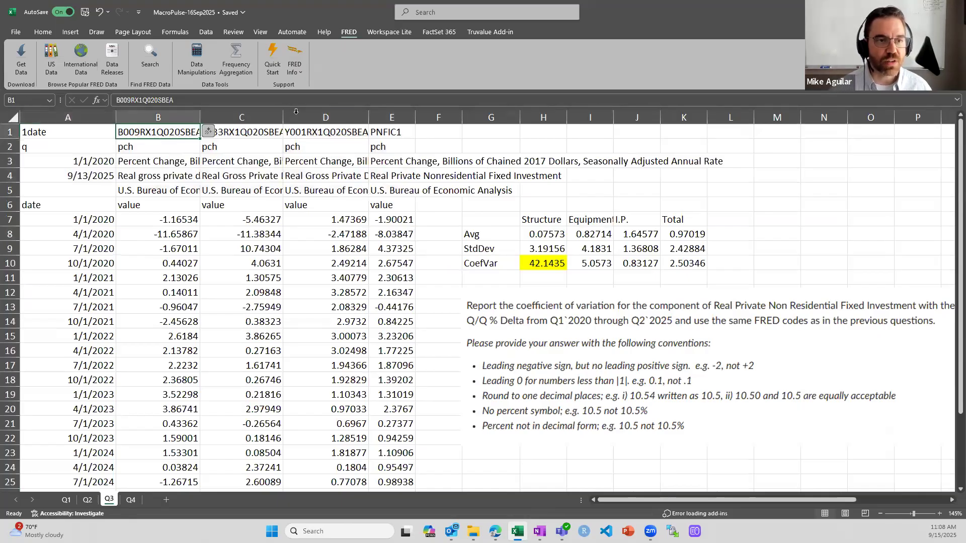
{"action": "key", "text": "Right"}
{"action": "key", "text": "Right"}
{"action": "key", "text": "Right"}
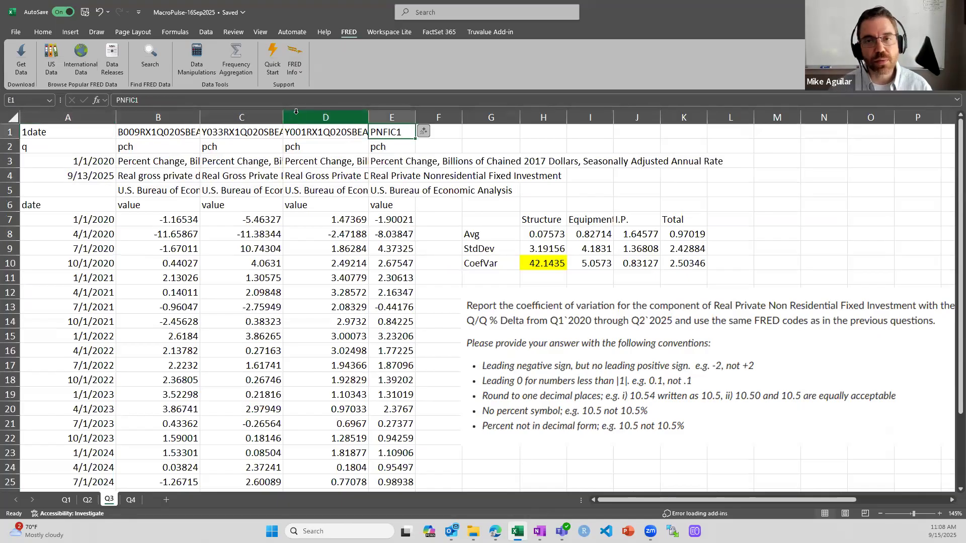
{"action": "key", "text": "Left"}
{"action": "key", "text": "Left"}
{"action": "key", "text": "Left"}
{"action": "key", "text": "Down"}
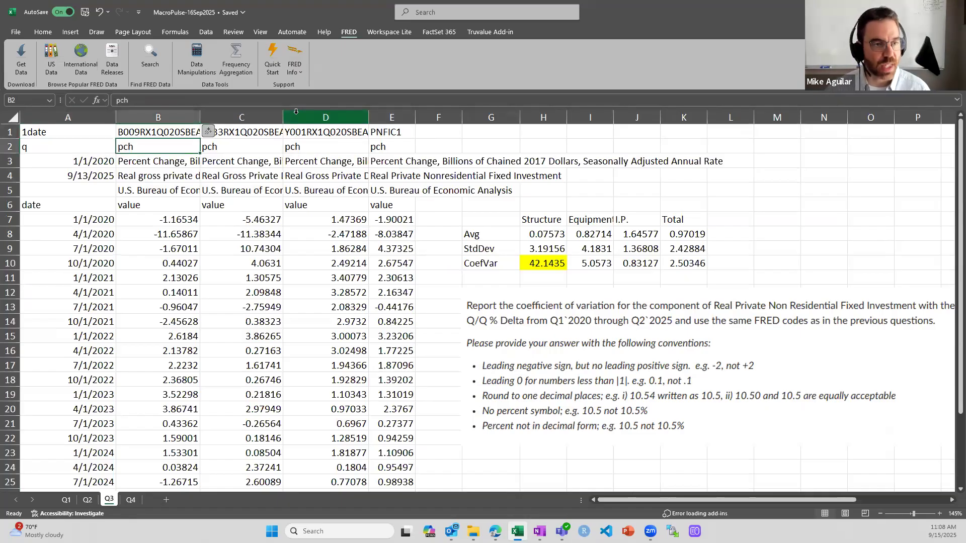
{"action": "key", "text": "Left"}
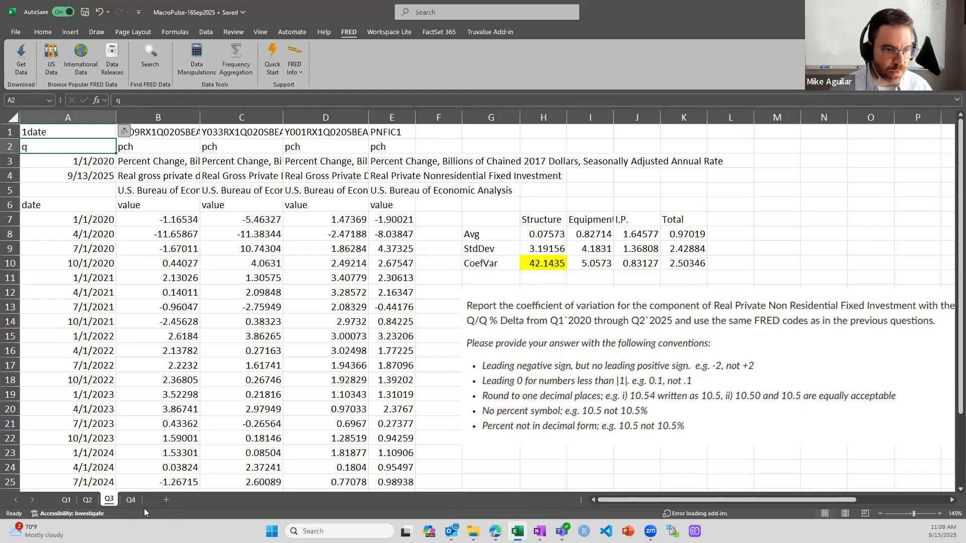
Start the Correlation analysis tool on the Q4 sheet.
{"action": "left_click", "coordinate": [130, 500]}
{"action": "scroll", "coordinate": [219, 199], "scroll_direction": "up", "scroll_amount": 3}
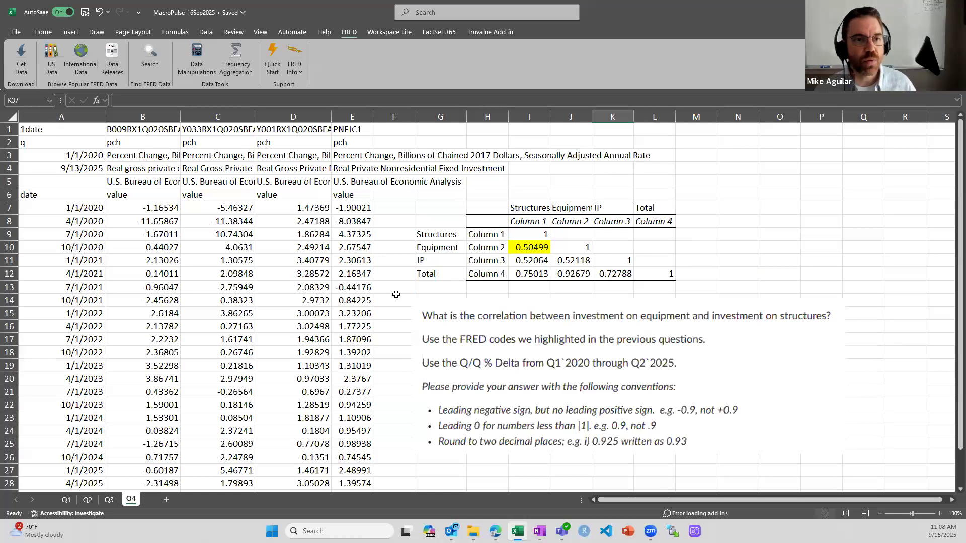
{"action": "left_click", "coordinate": [206, 32]}
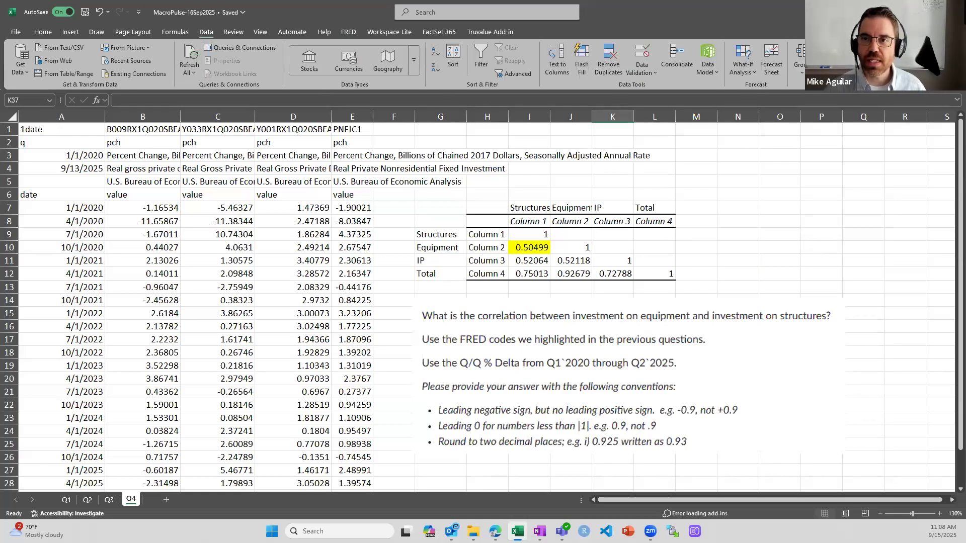
{"action": "left_click", "coordinate": [916, 48]}
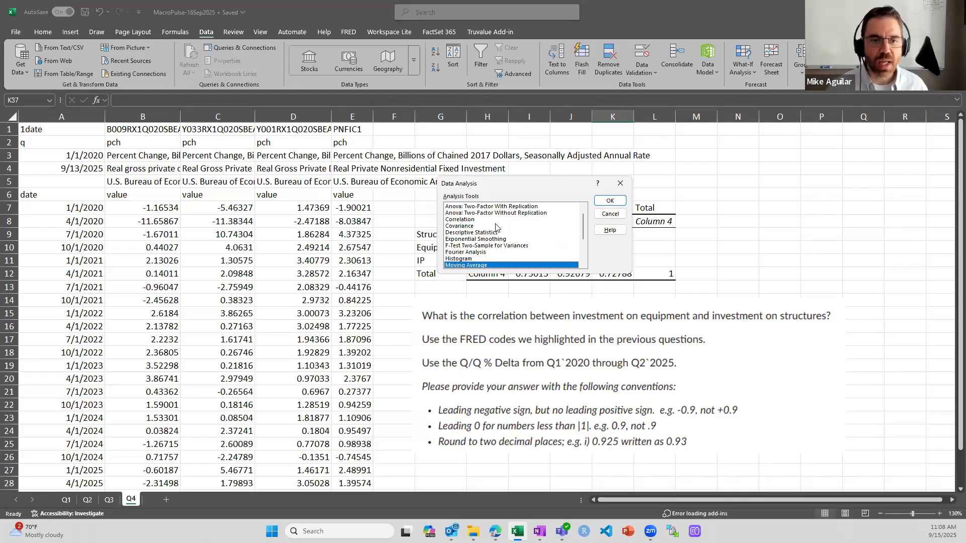
{"action": "left_click", "coordinate": [487, 225]}
{"action": "left_click", "coordinate": [486, 220]}
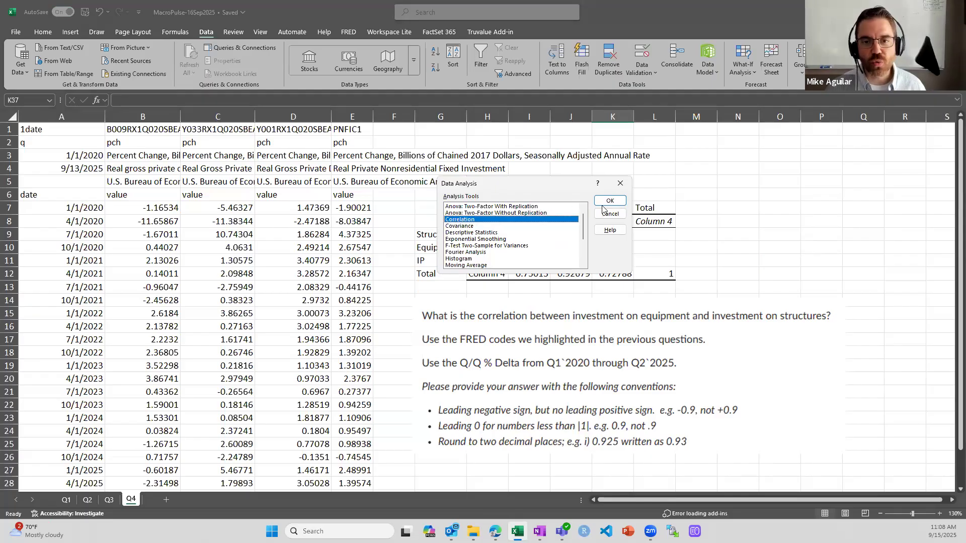
{"action": "left_click", "coordinate": [610, 200]}
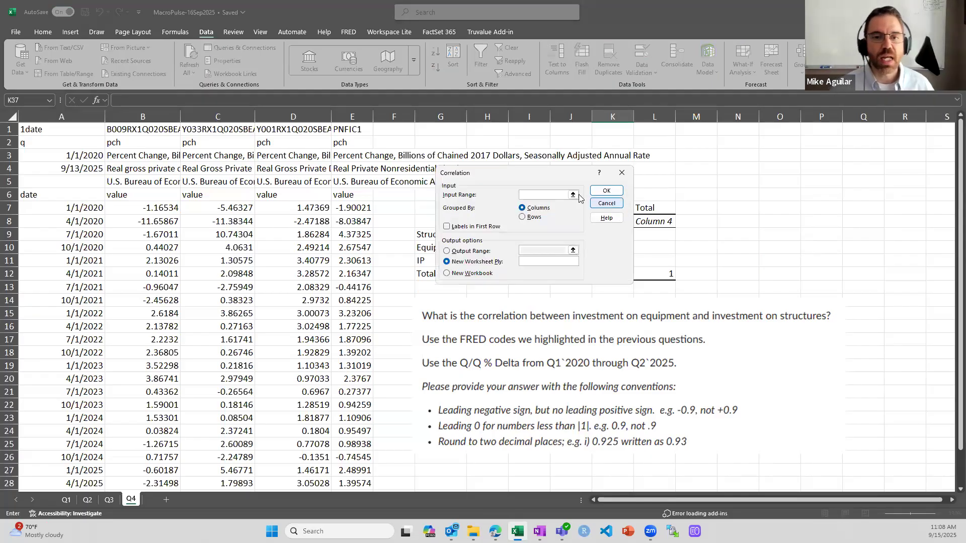
Set the correlation input range to B7:E28, covering all four series from 1/1/2020 through 4/1/2025.
{"action": "left_click", "coordinate": [573, 195]}
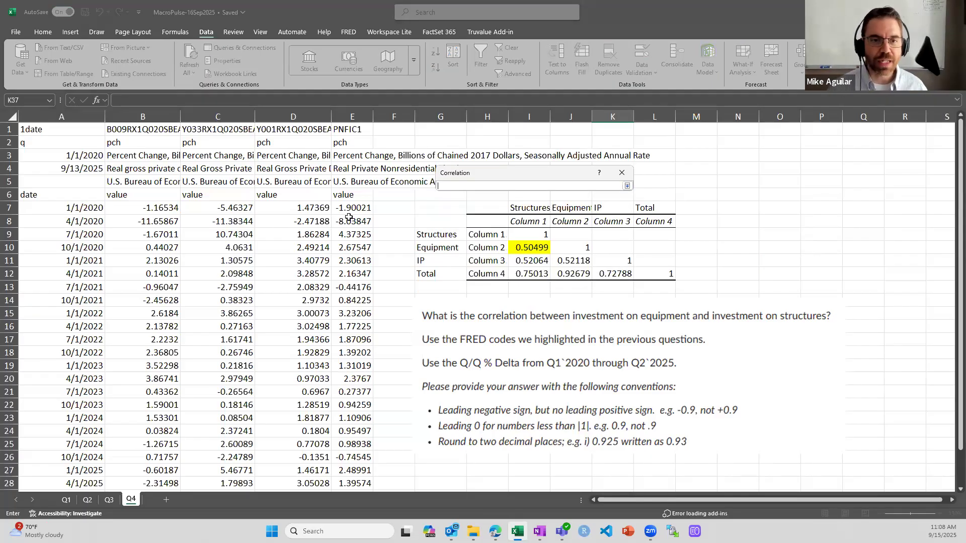
{"action": "left_click_drag", "start_coordinate": [160, 210], "coordinate": [351, 211]}
{"action": "left_click_drag", "start_coordinate": [354, 305], "coordinate": [351, 445]}
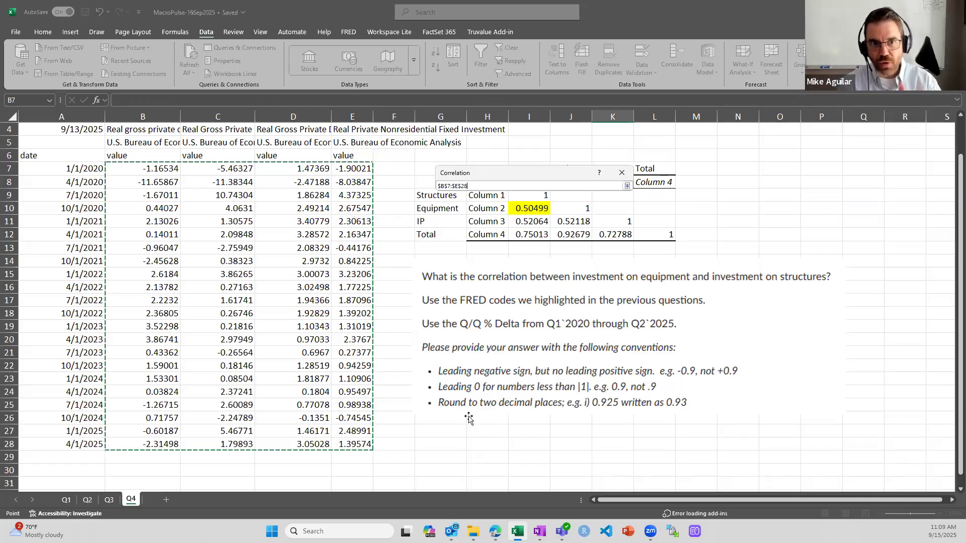
{"action": "left_click", "coordinate": [628, 186]}
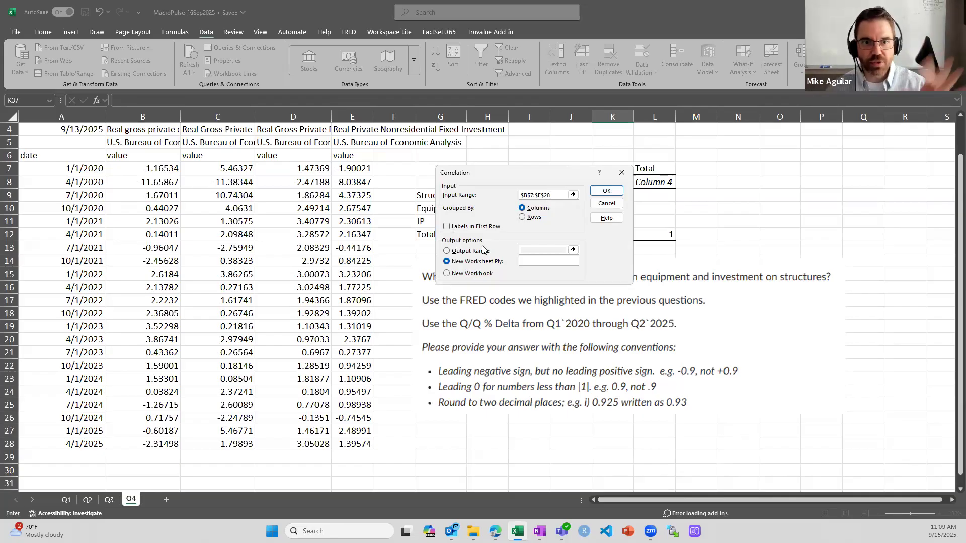
Choose cell H8 on the same sheet as the correlation output range, and cancel the analysis.
{"action": "key", "text": "Escape"}
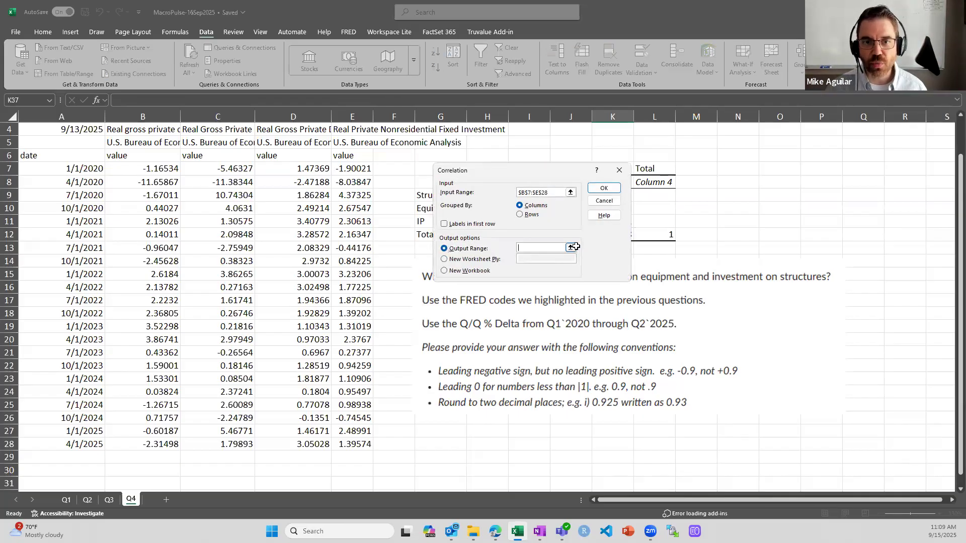
{"action": "left_click", "coordinate": [571, 248]}
{"action": "left_click_drag", "start_coordinate": [472, 171], "coordinate": [693, 161]}
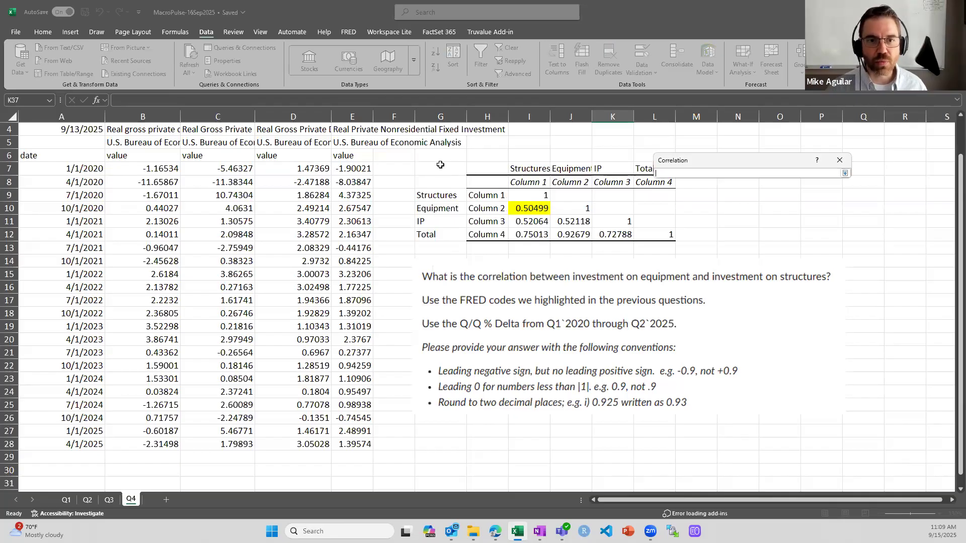
{"action": "left_click", "coordinate": [454, 176]}
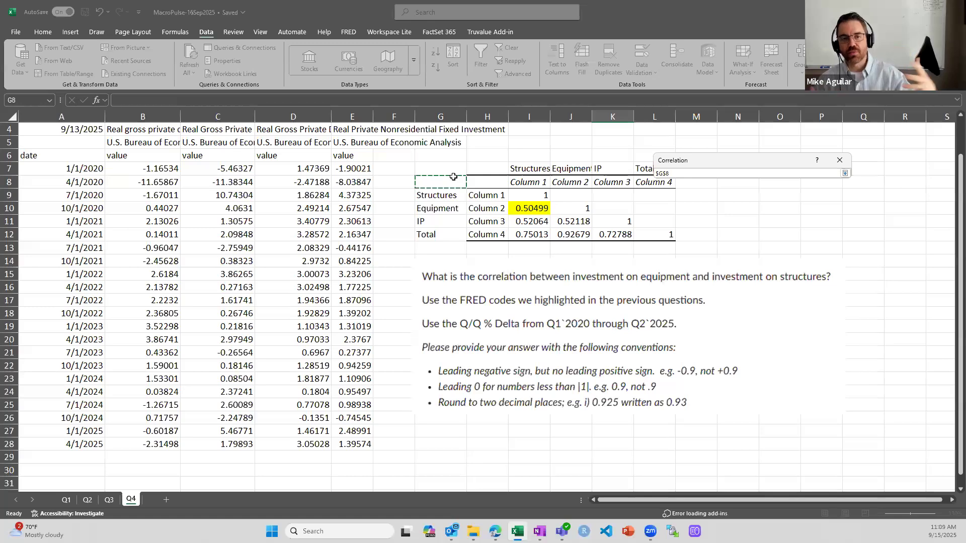
{"action": "left_click", "coordinate": [481, 180]}
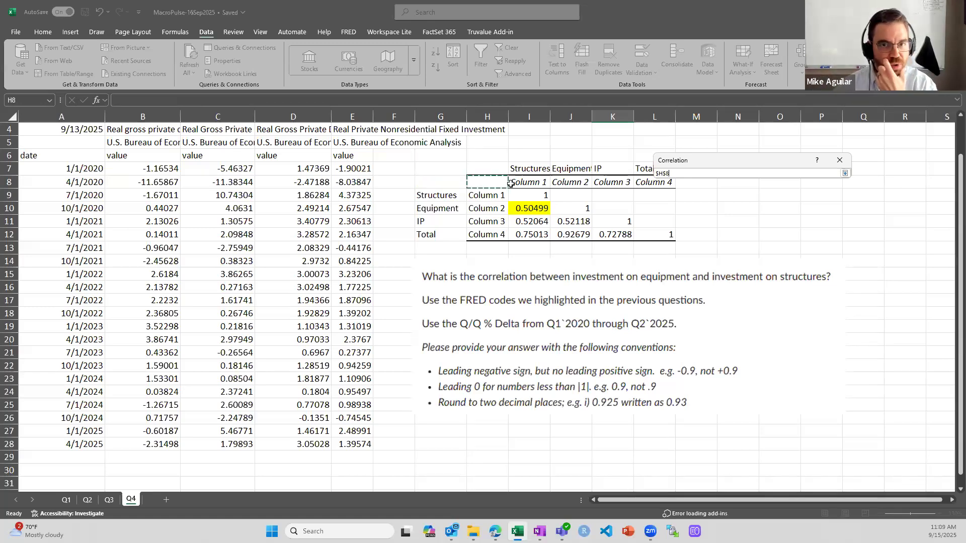
{"action": "left_click", "coordinate": [846, 174]}
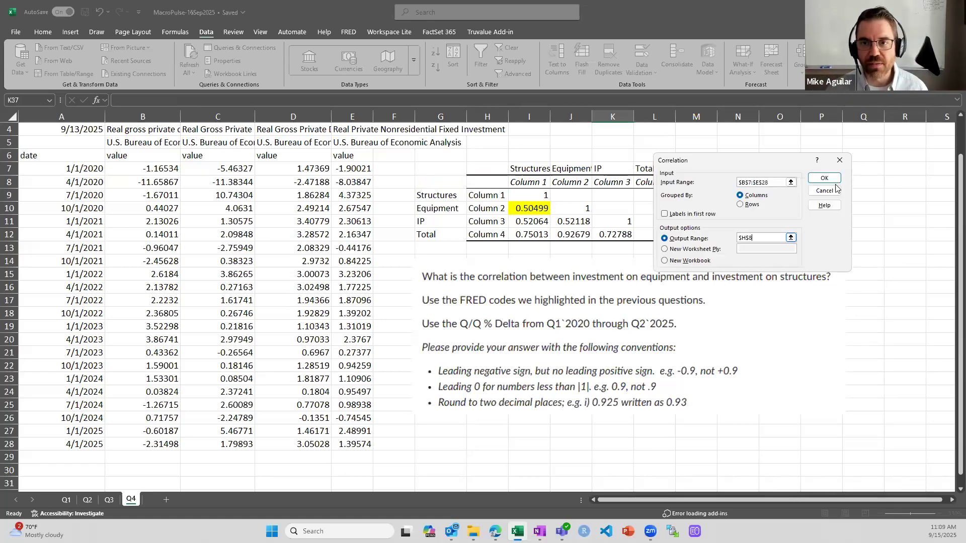
{"action": "left_click", "coordinate": [832, 191]}
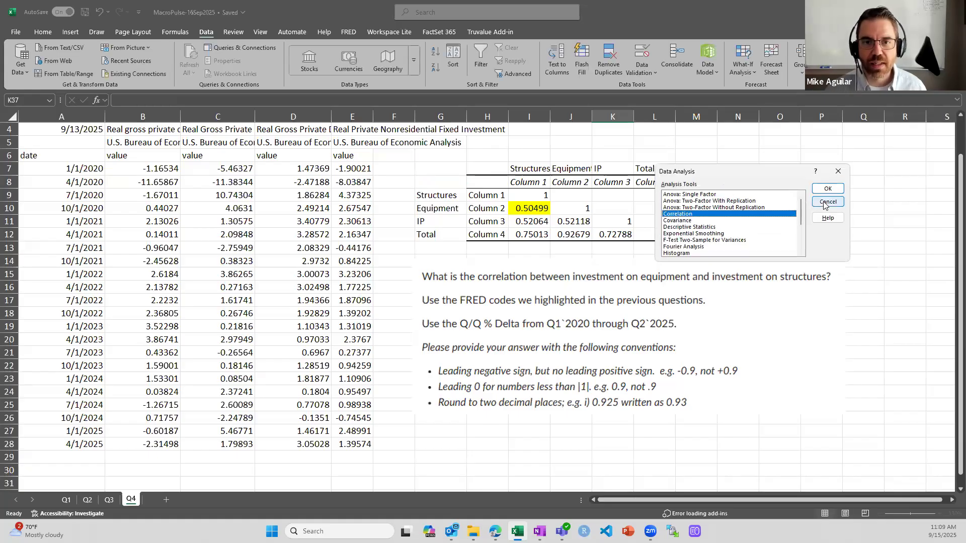
{"action": "left_click", "coordinate": [827, 202]}
Examine the existing correlation matrix in H8:L12 and read the full series descriptions in B4:E4.
{"action": "left_click_drag", "start_coordinate": [492, 187], "coordinate": [644, 232]}
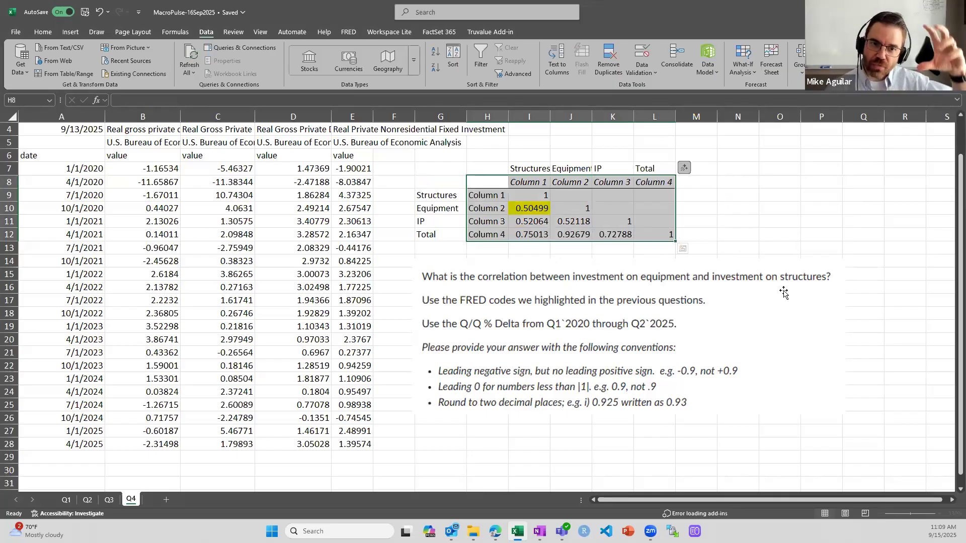
{"action": "left_click", "coordinate": [306, 236]}
{"action": "scroll", "coordinate": [305, 236], "scroll_direction": "up", "scroll_amount": 1}
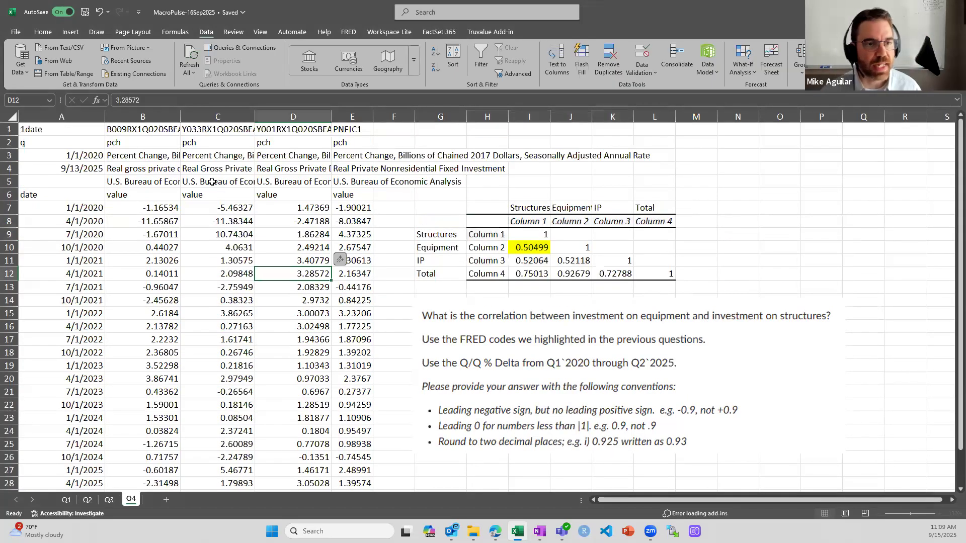
{"action": "left_click_drag", "start_coordinate": [162, 167], "coordinate": [402, 168]}
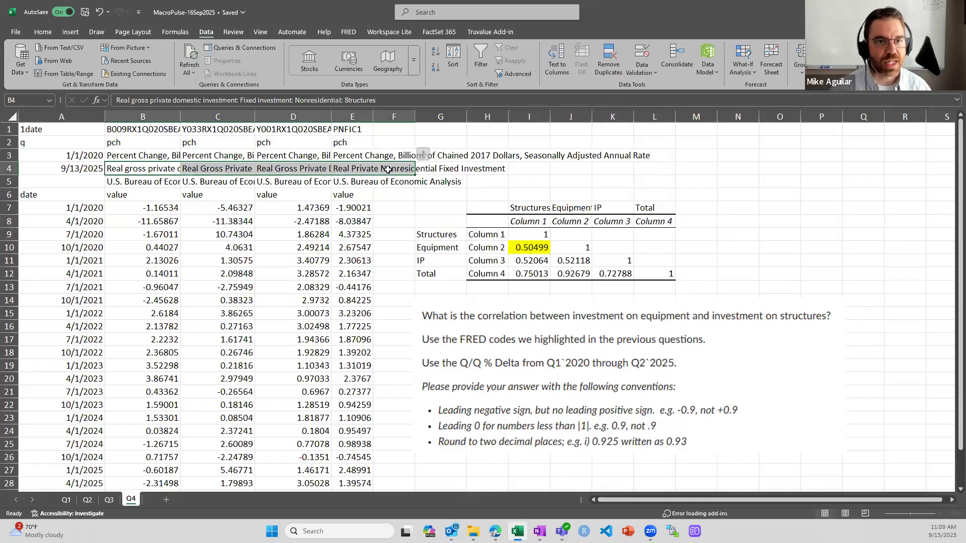
{"action": "left_click", "coordinate": [163, 171]}
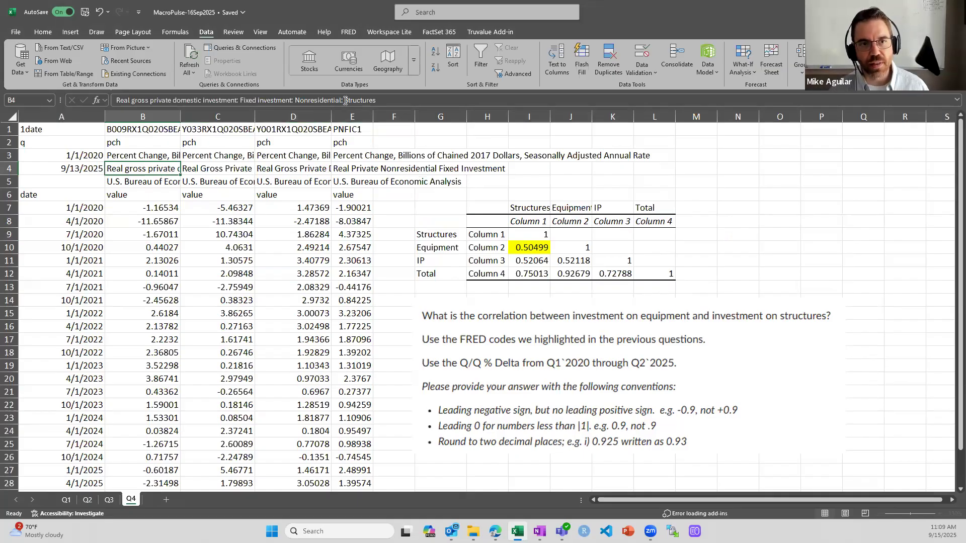
{"action": "key", "text": "Right"}
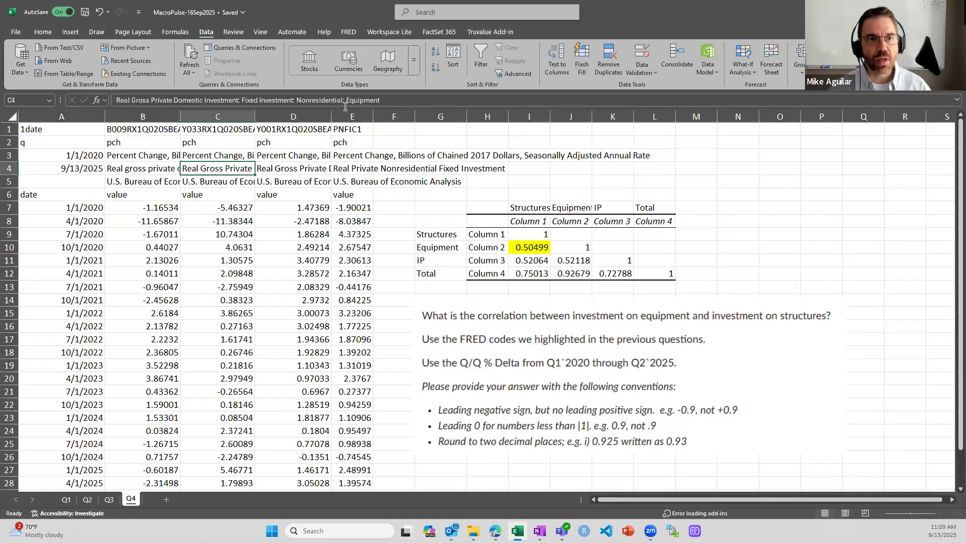
{"action": "key", "text": "Right"}
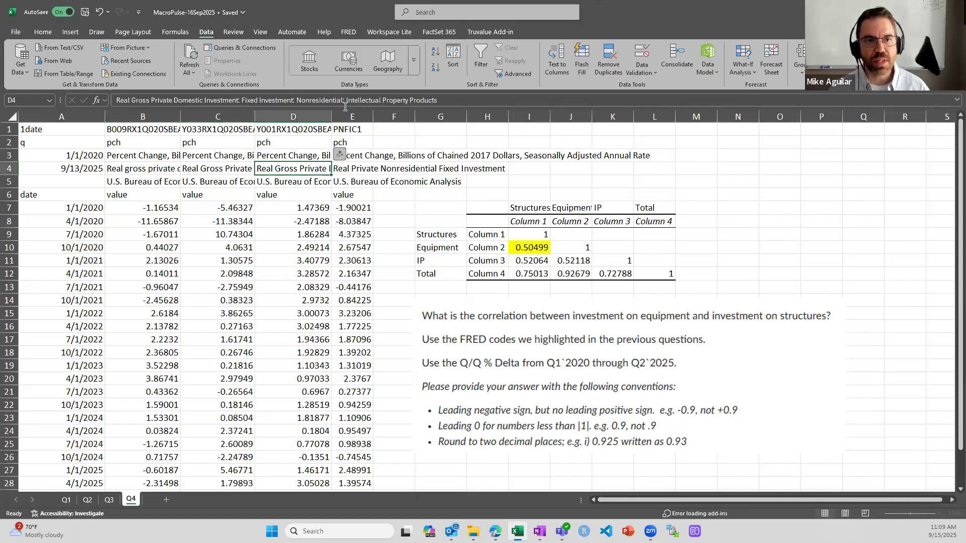
{"action": "key", "text": "Right"}
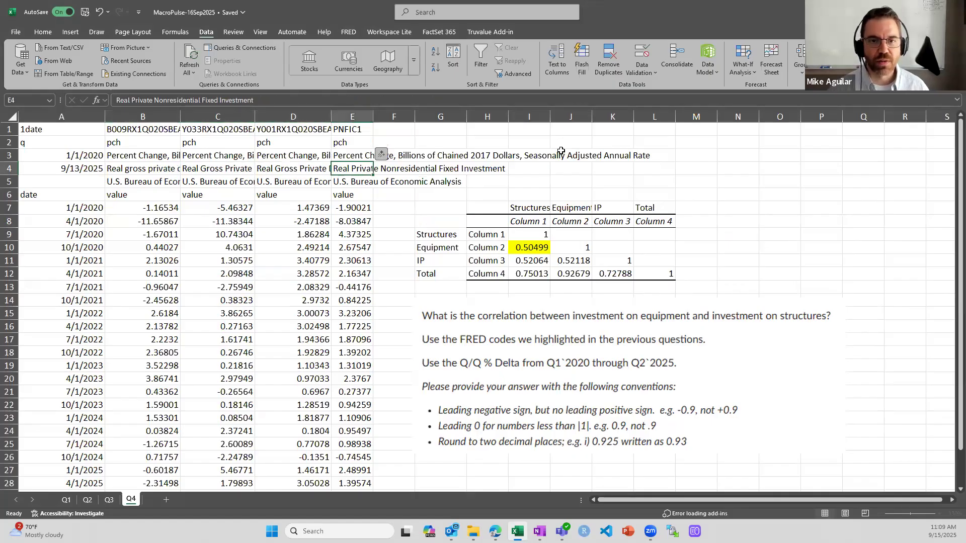
Check the labels in I7:L7 above the correlation matrix against the order of the data series.
{"action": "left_click", "coordinate": [526, 207]}
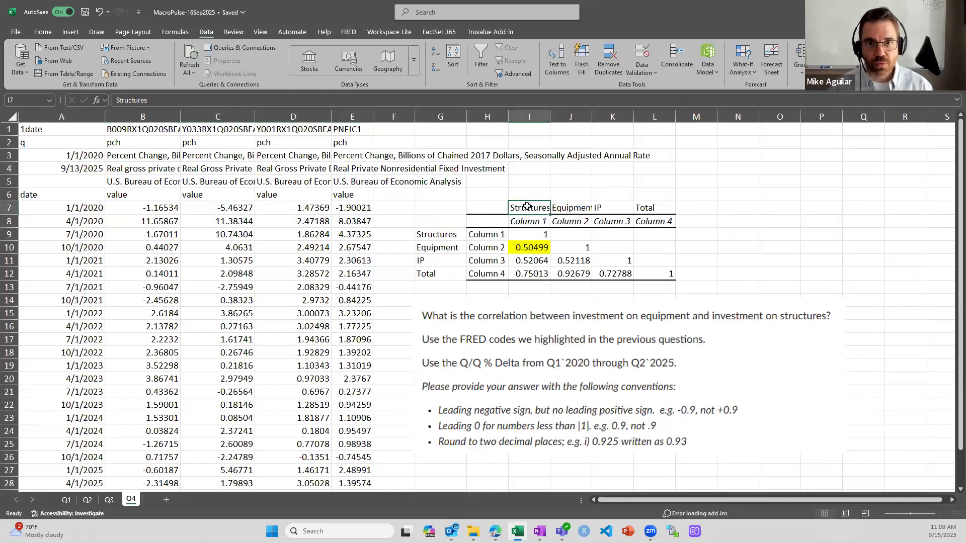
{"action": "key", "text": "Right"}
{"action": "key", "text": "Right"}
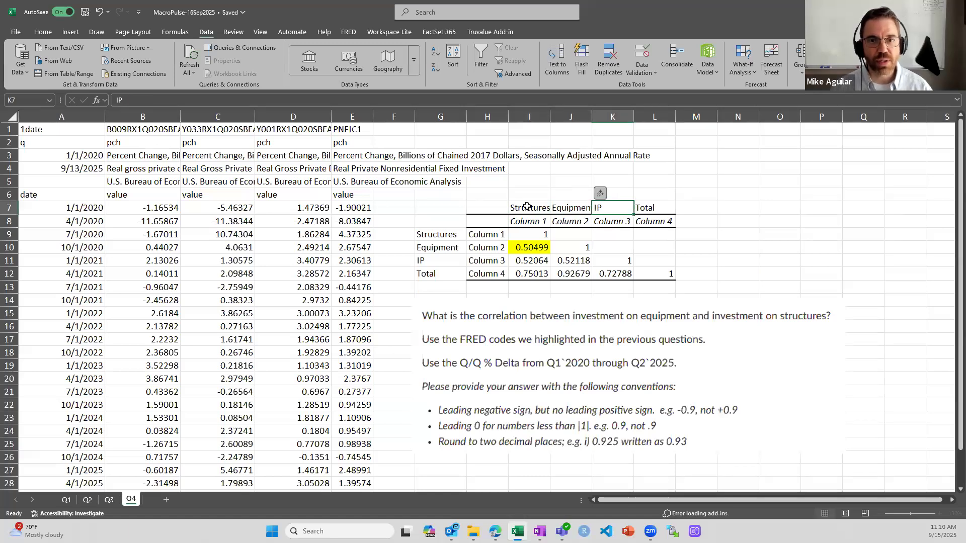
{"action": "key", "text": "Right"}
Try to paste the column labels from I7:L7 transposed as row labels starting at G9, using Paste Special.
{"action": "left_click_drag", "start_coordinate": [527, 207], "coordinate": [556, 208]}
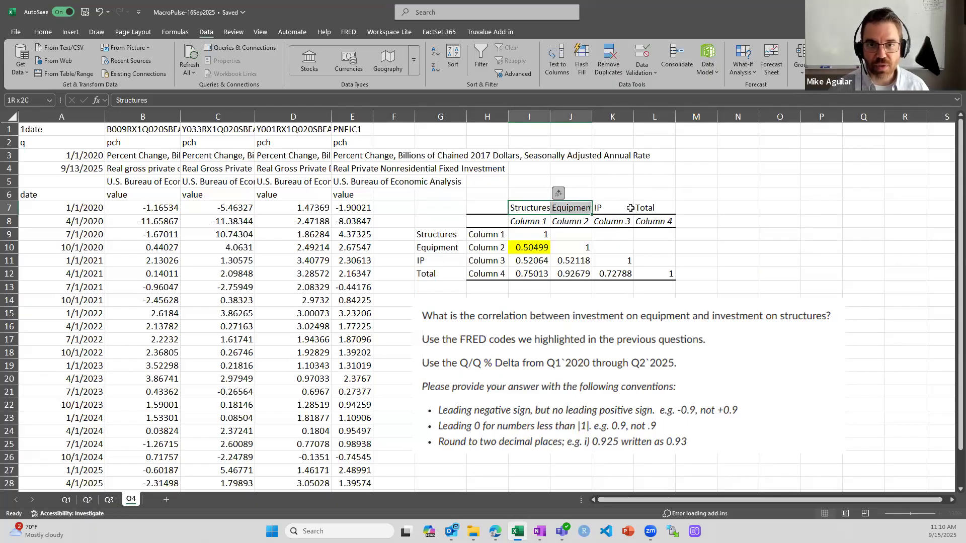
{"action": "left_click_drag", "start_coordinate": [630, 207], "coordinate": [654, 208]}
{"action": "key", "text": "ctrl+c"}
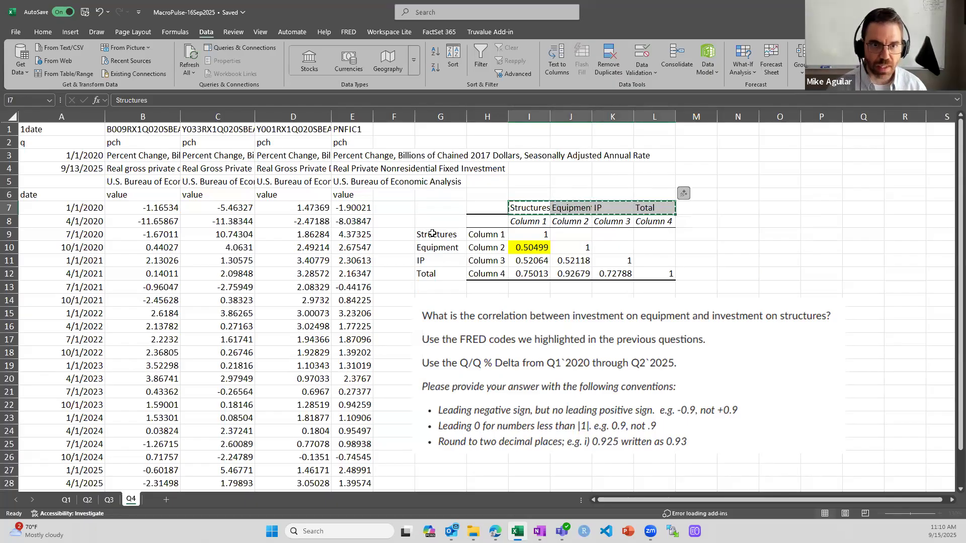
{"action": "right_click", "coordinate": [432, 233]}
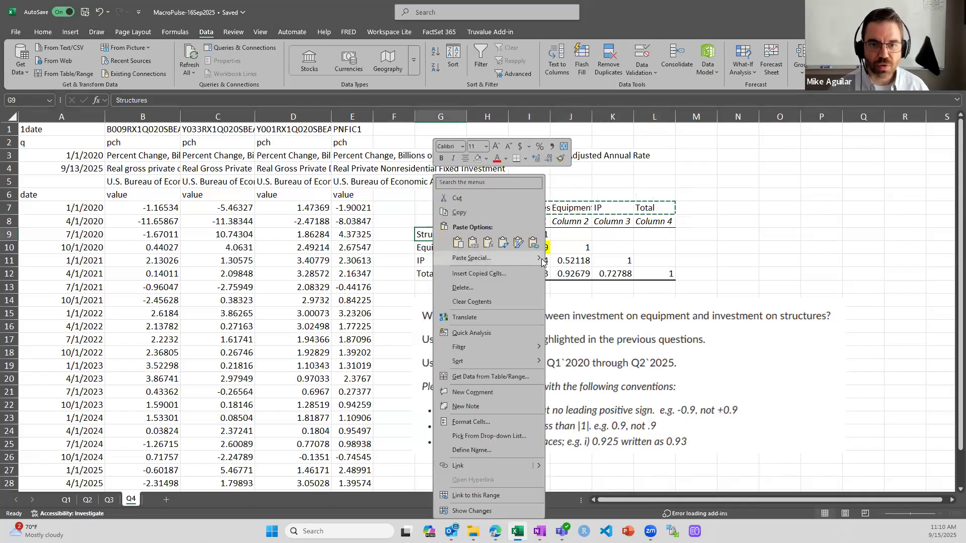
{"action": "left_click", "coordinate": [553, 274]}
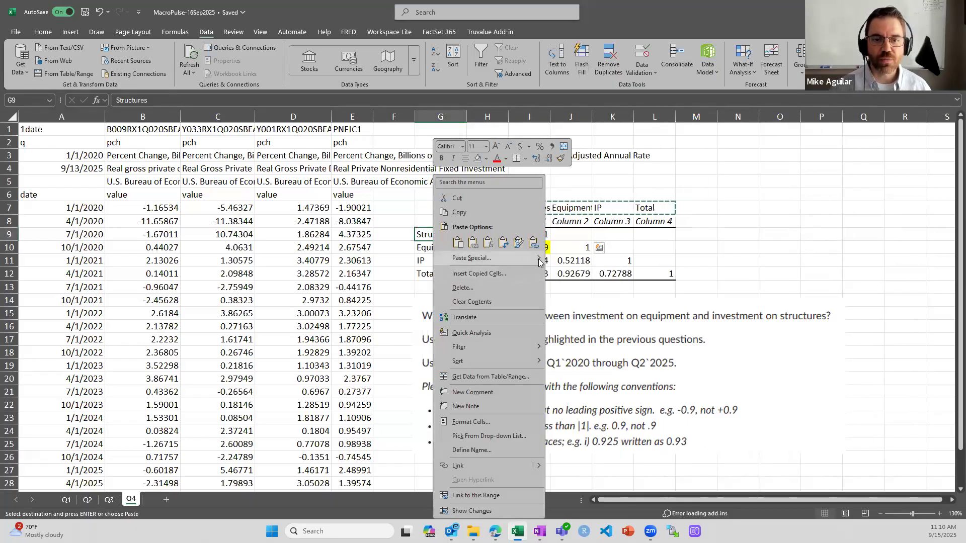
{"action": "mouse_move", "coordinate": [541, 261]}
{"action": "left_click", "coordinate": [568, 418]}
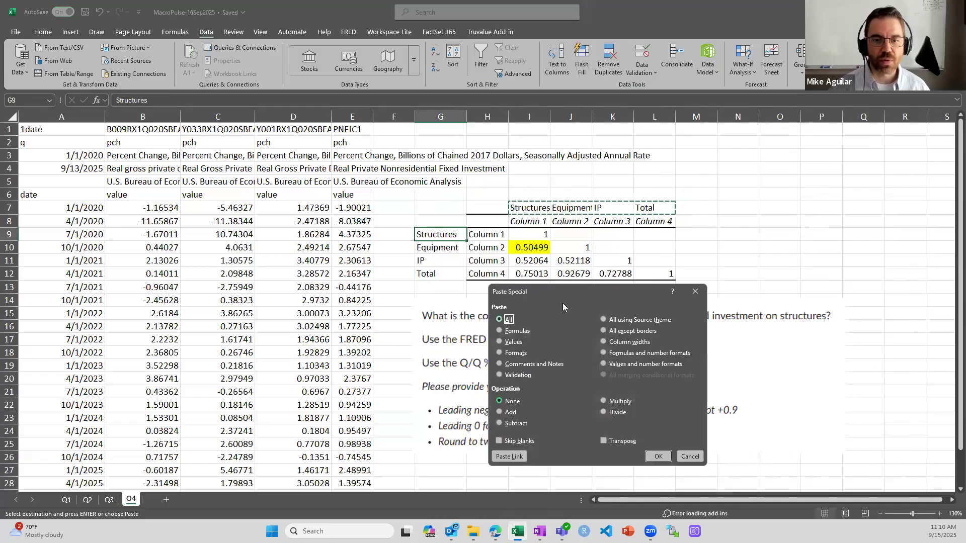
{"action": "left_click", "coordinate": [608, 442]}
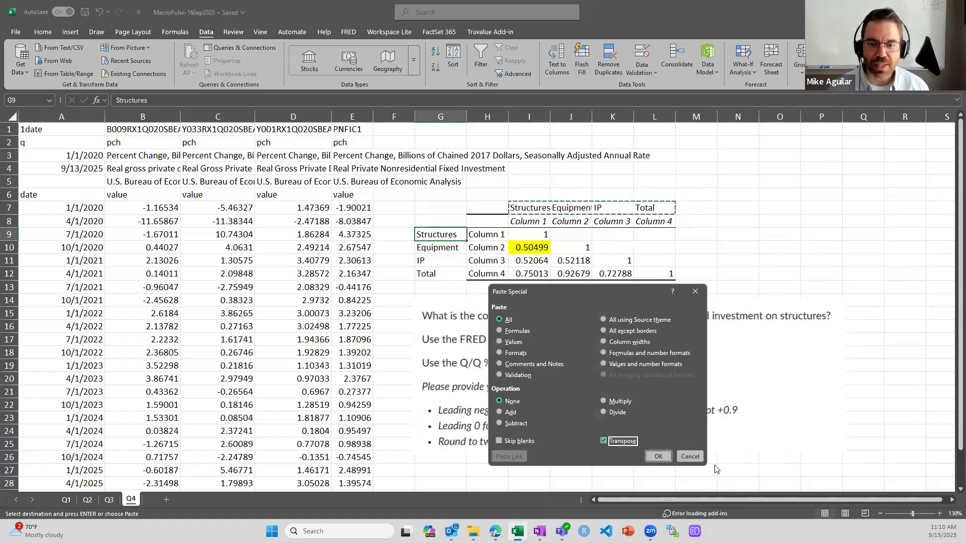
{"action": "left_click", "coordinate": [658, 456]}
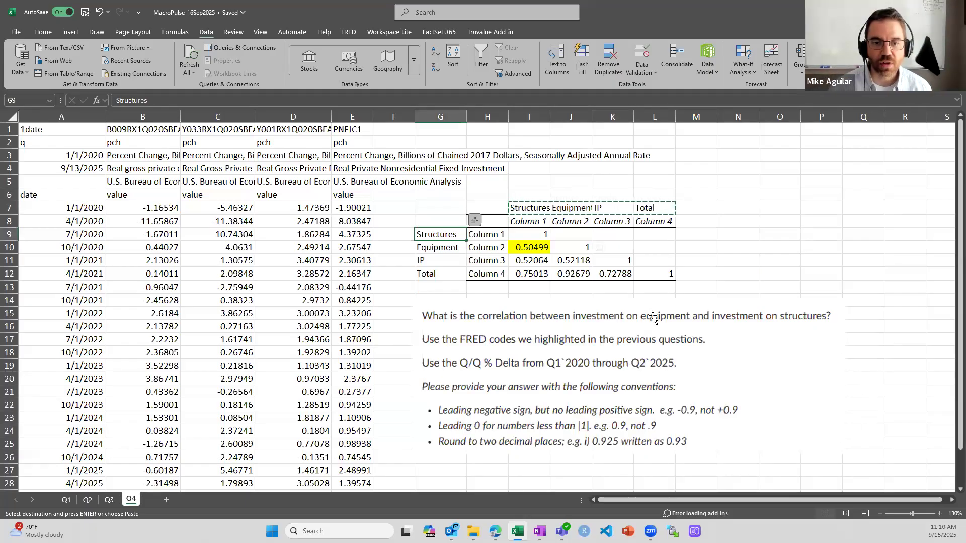
Review the question's wording in the picture below the matrix and read the equipment–structures correlation in cell I10.
{"action": "left_click", "coordinate": [673, 318]}
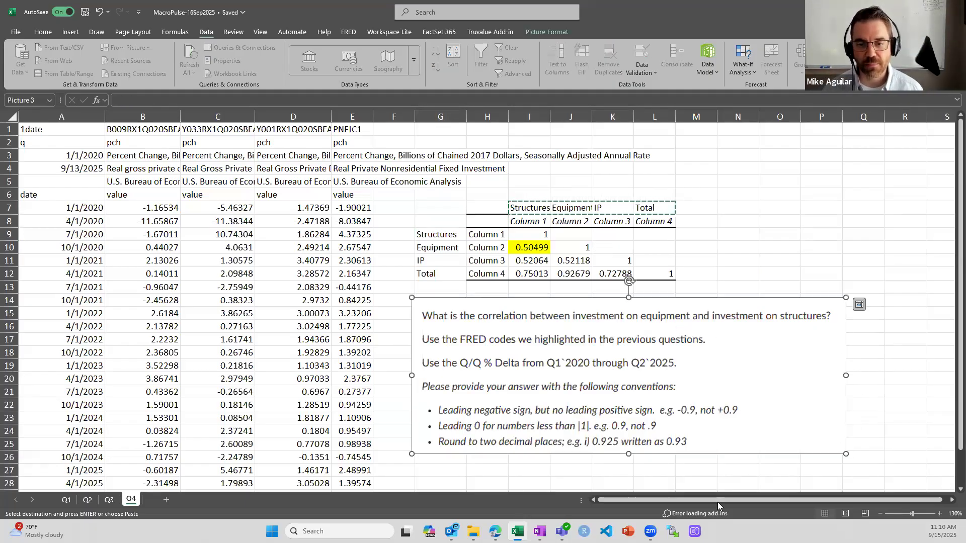
{"action": "scroll", "coordinate": [718, 501], "scroll_direction": "right", "scroll_amount": 1}
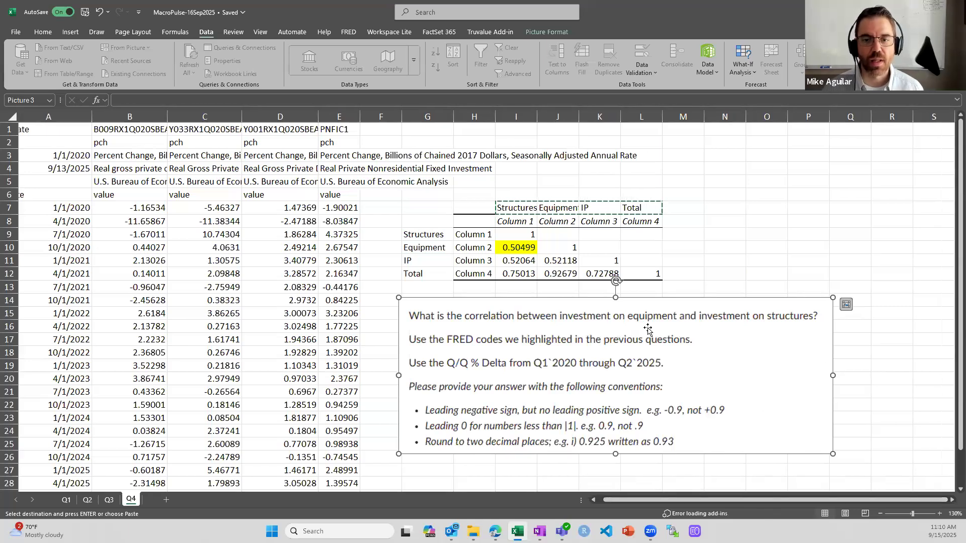
{"action": "left_click", "coordinate": [517, 247]}
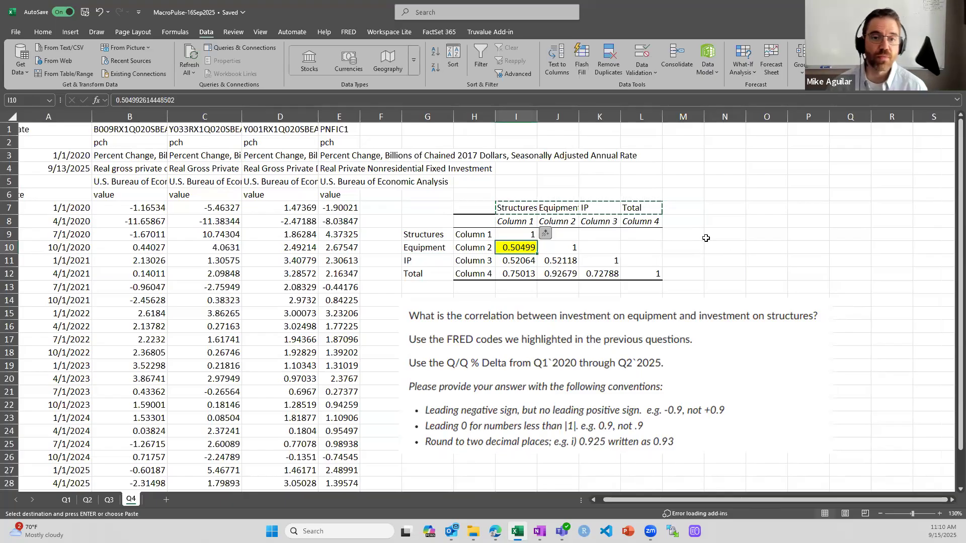
Examine the Total row's correlations with structures, equipment and IP in I12:K12, and return to cell I10.
{"action": "key", "text": "Down"}
{"action": "key", "text": "Down"}
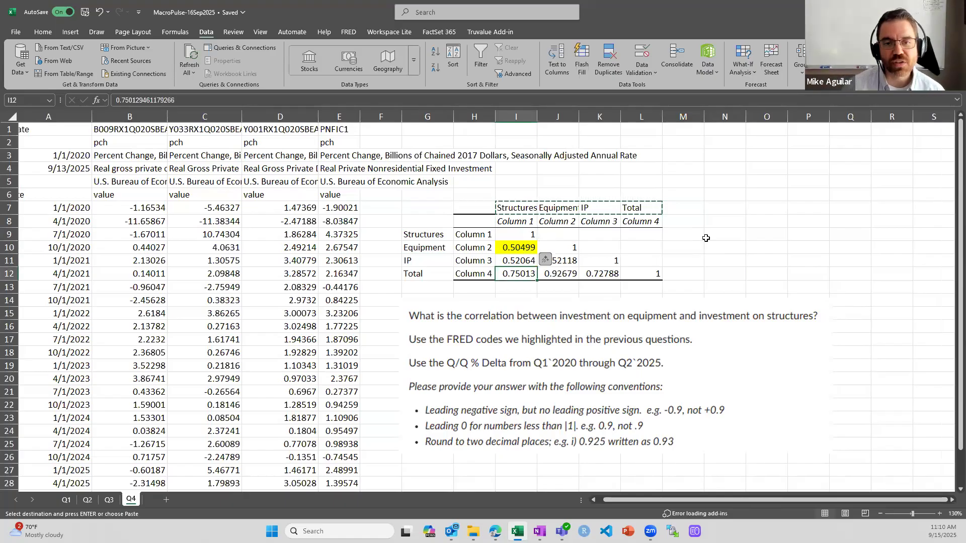
{"action": "key", "text": "Right"}
{"action": "key", "text": "Right"}
{"action": "key", "text": "Left"}
{"action": "key", "text": "Left"}
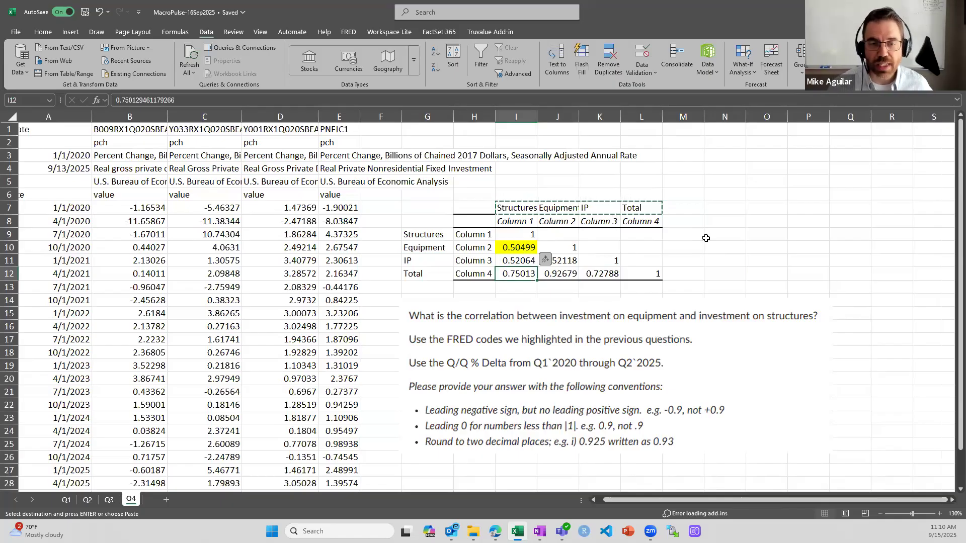
{"action": "key", "text": "Up"}
{"action": "key", "text": "Up"}
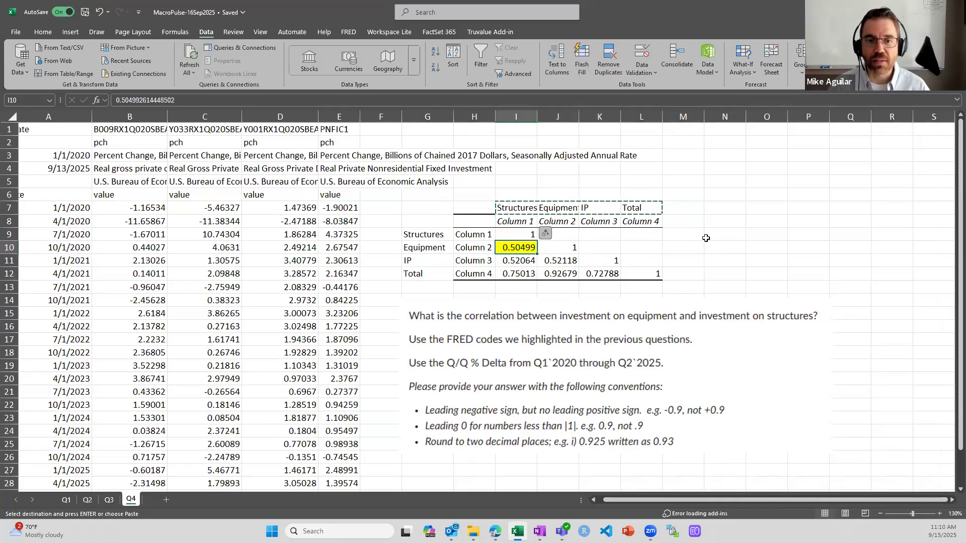